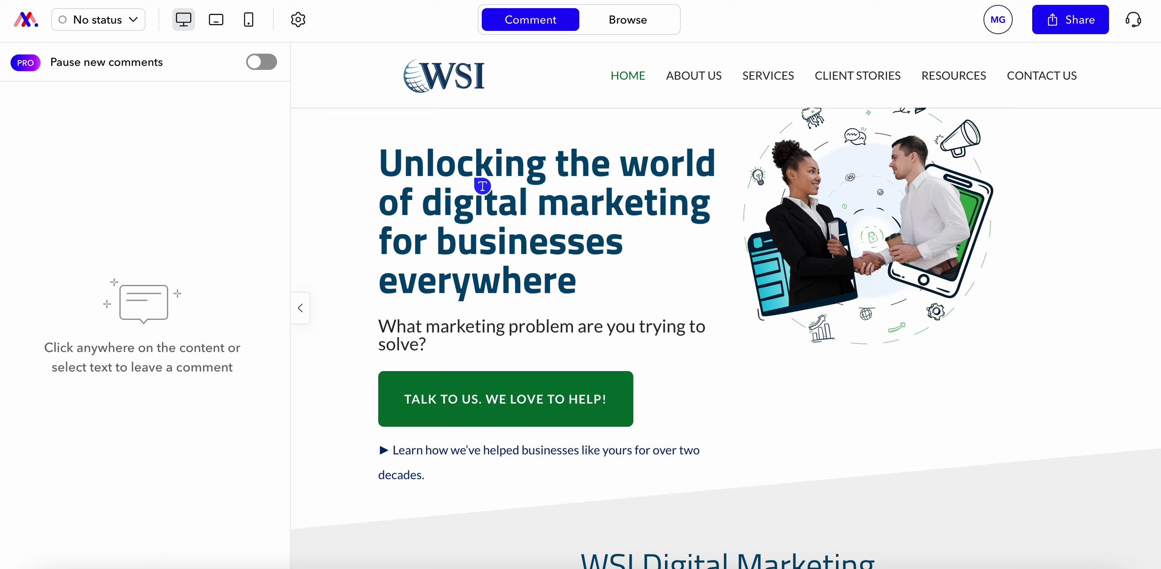
Post the comment "Please change this for a less circular image" on the hero image of the home page.
click(853, 182)
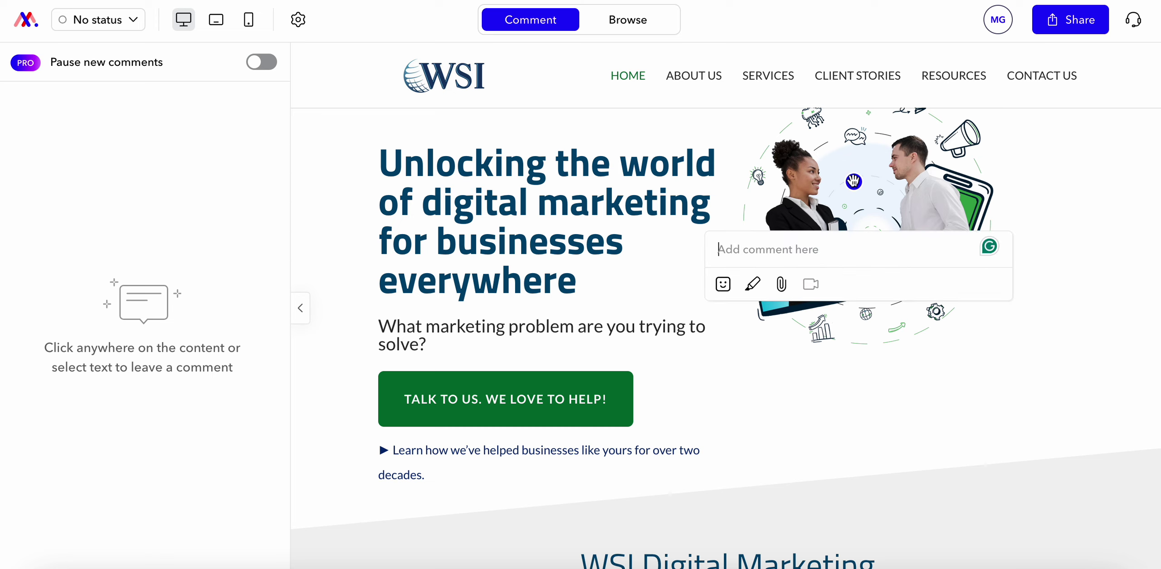
text(Ple)
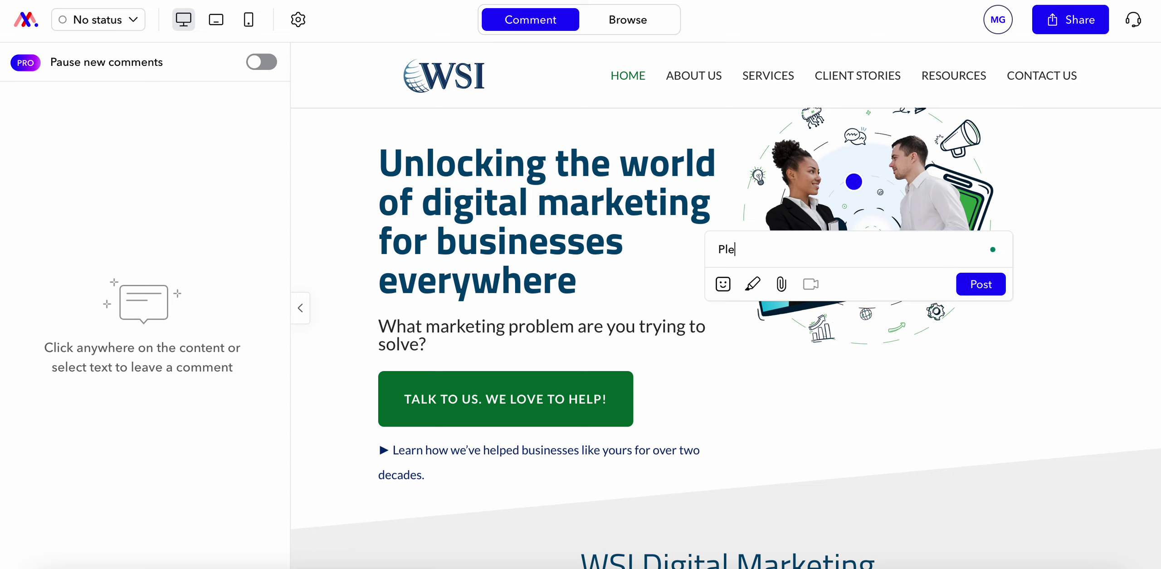
text(ase change this for a less circular image)
click(978, 295)
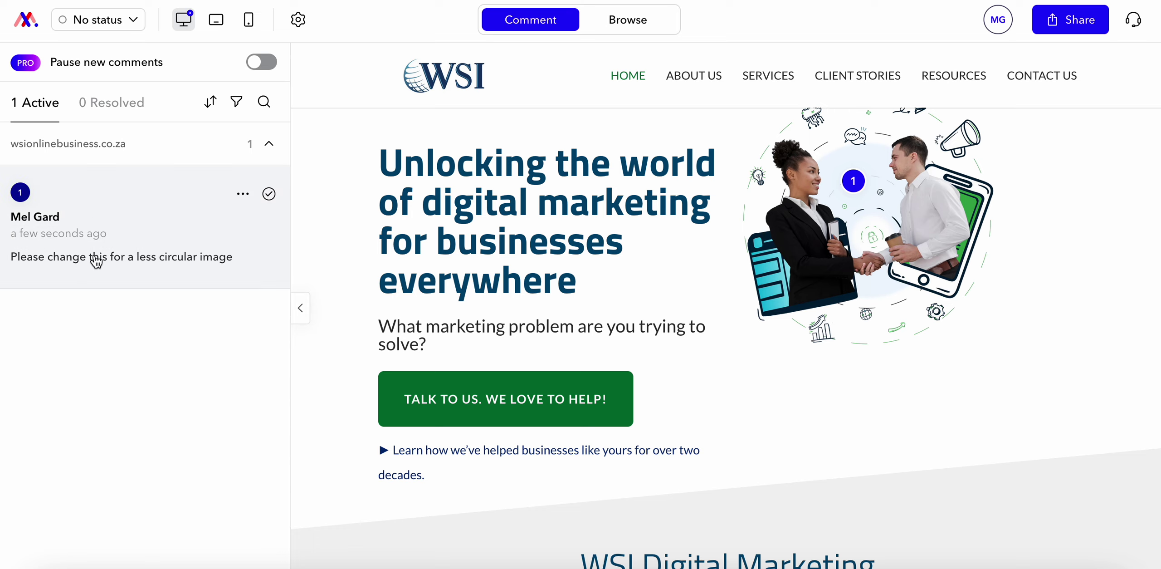
Post the comment "This link goes to the wrong place" on the "Discover our full suite of digital marketing services" link.
scroll(446, 361, down, 2)
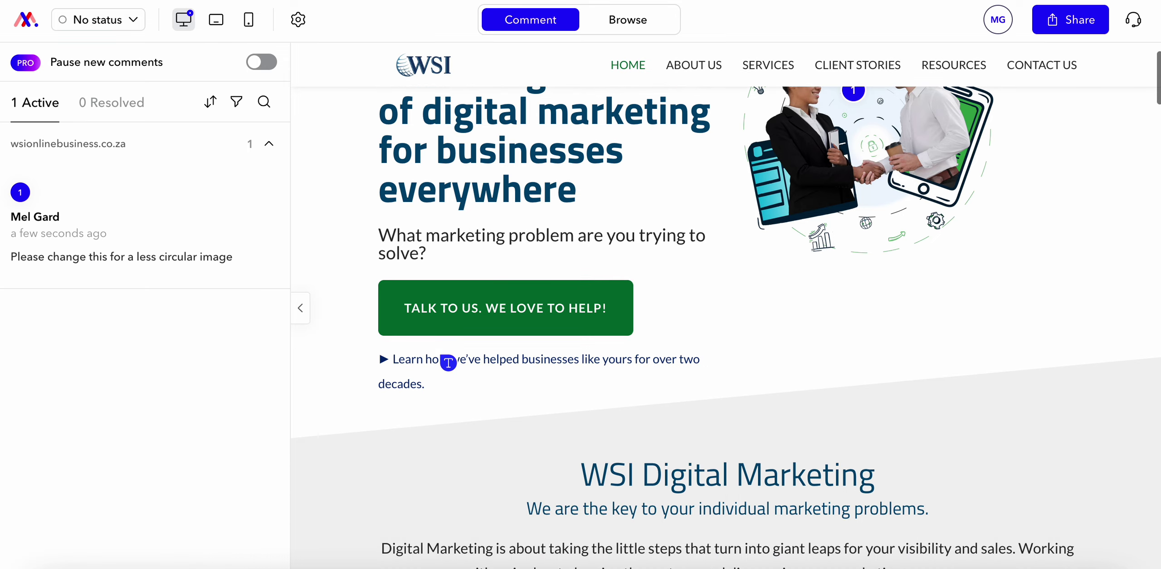
scroll(448, 362, down, 10)
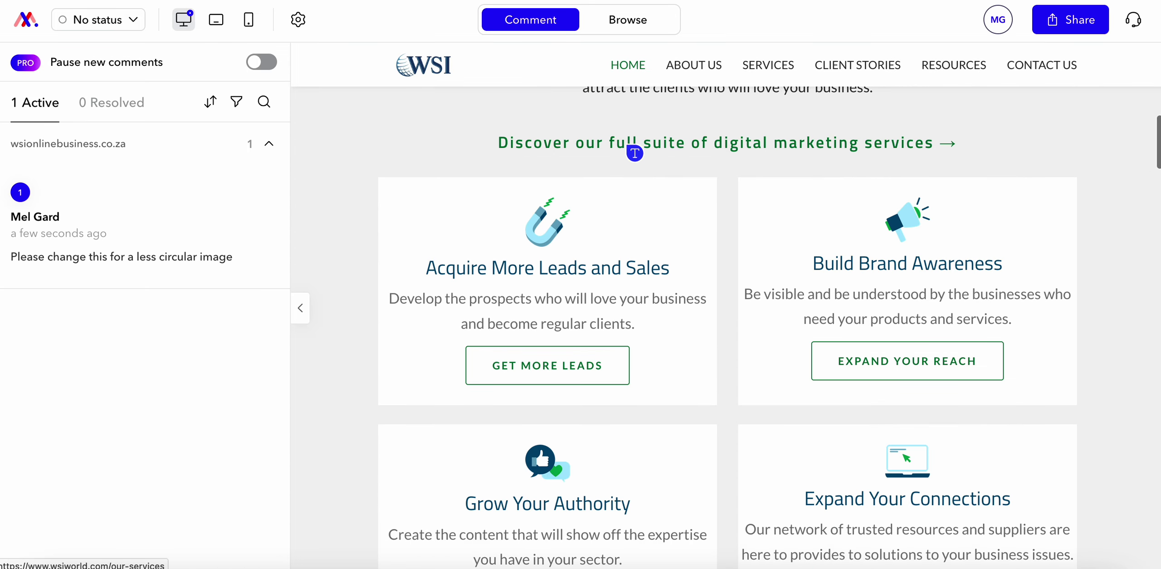
click(635, 153)
text(This link goes to the wrong p)
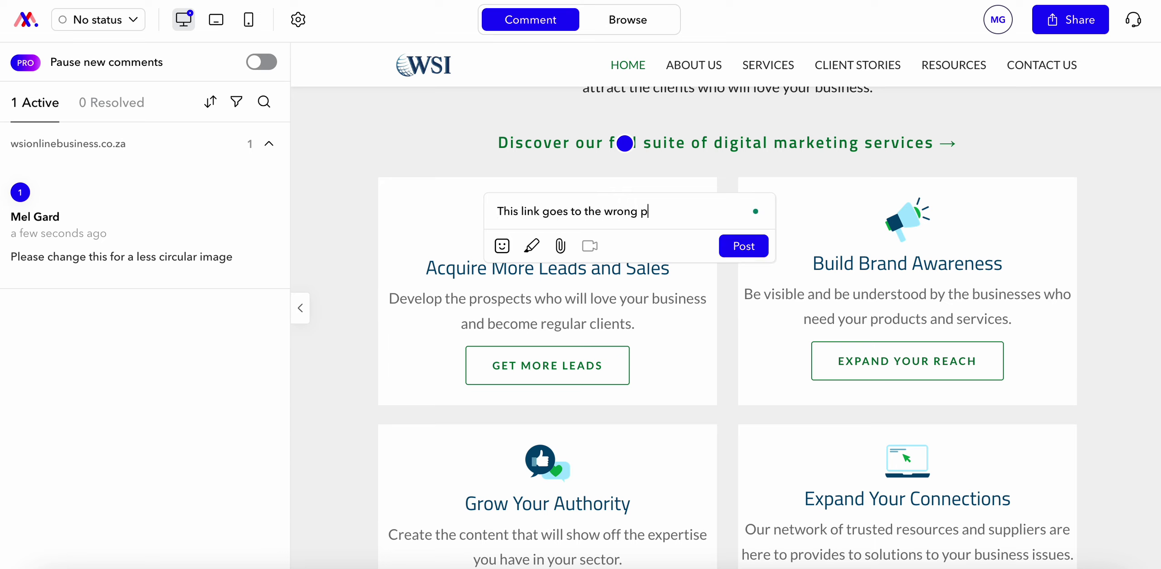
text(lace)
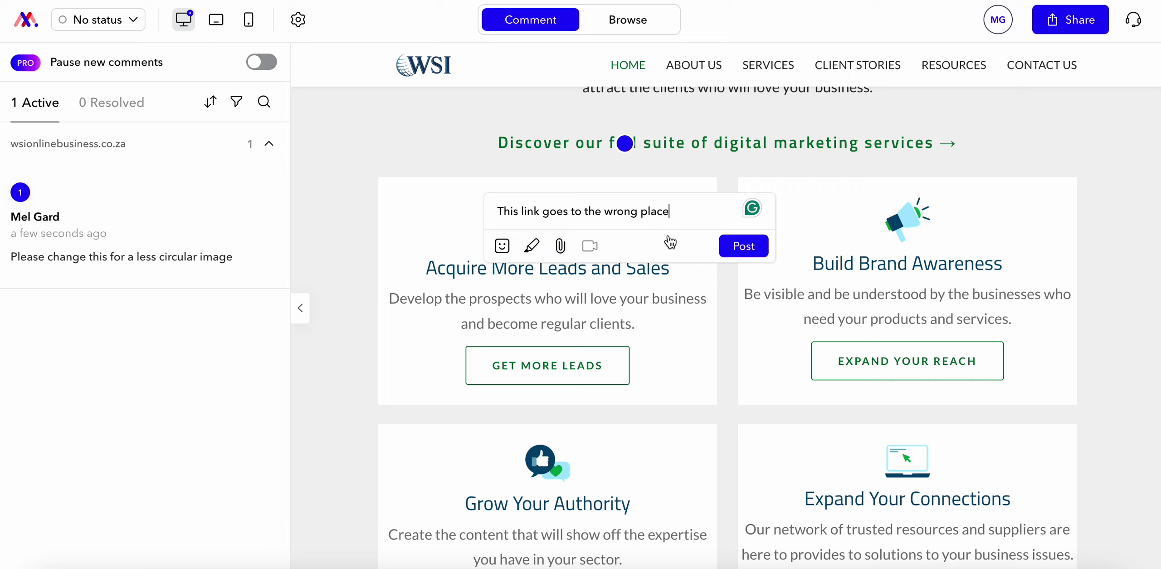
click(744, 247)
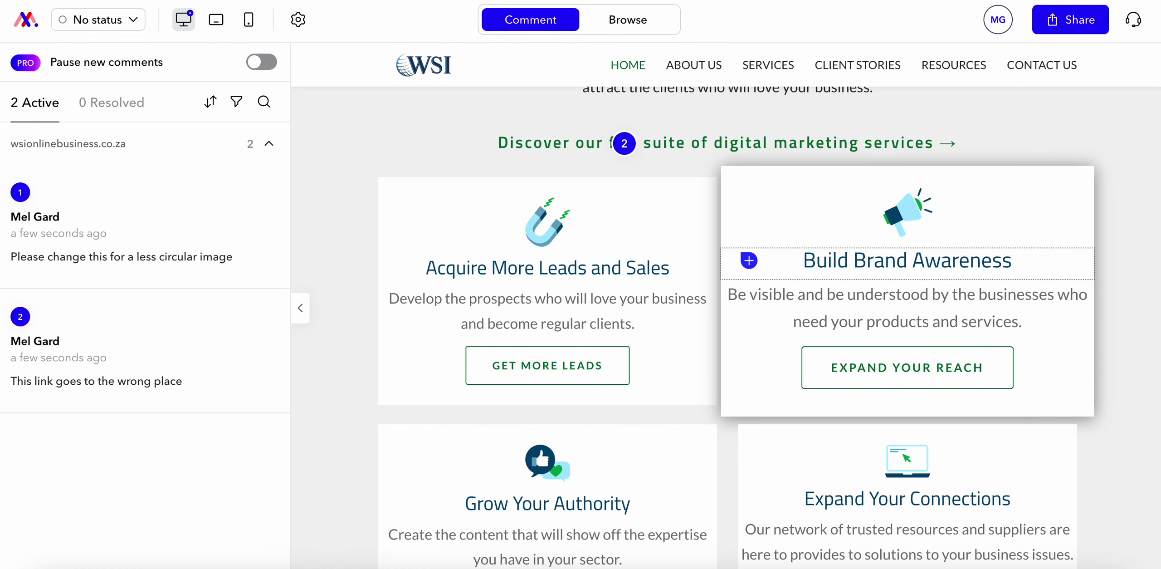
View the available options for the wrong-link comment and open its thread.
click(243, 323)
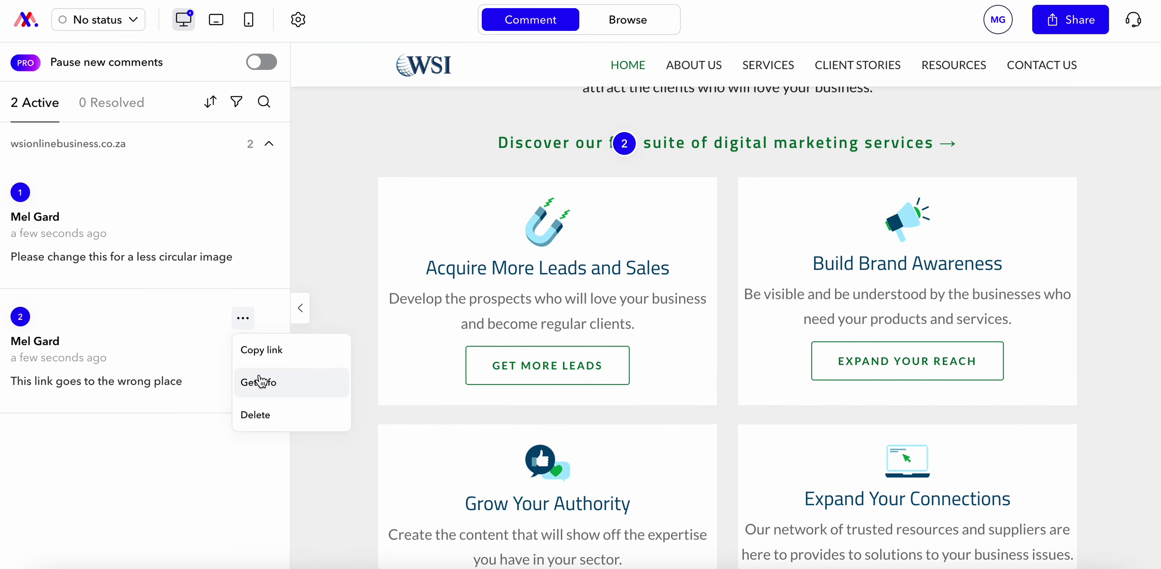
click(96, 359)
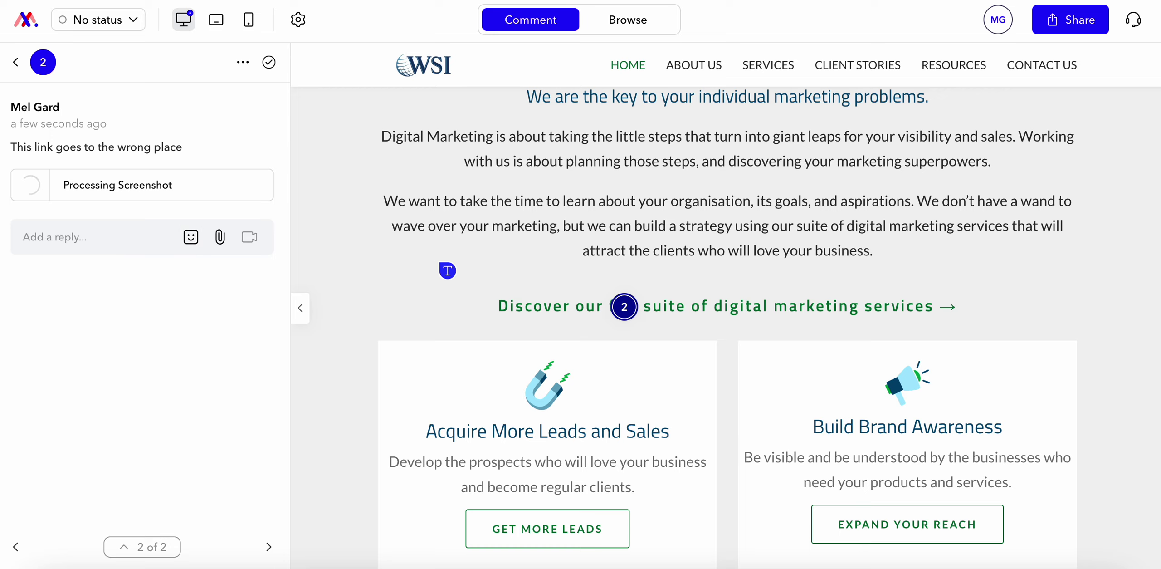
Start a comment beside the "What Makes Us Different?" heading with the text "Change the background colour".
scroll(448, 271, down, 5)
scroll(447, 270, down, 13)
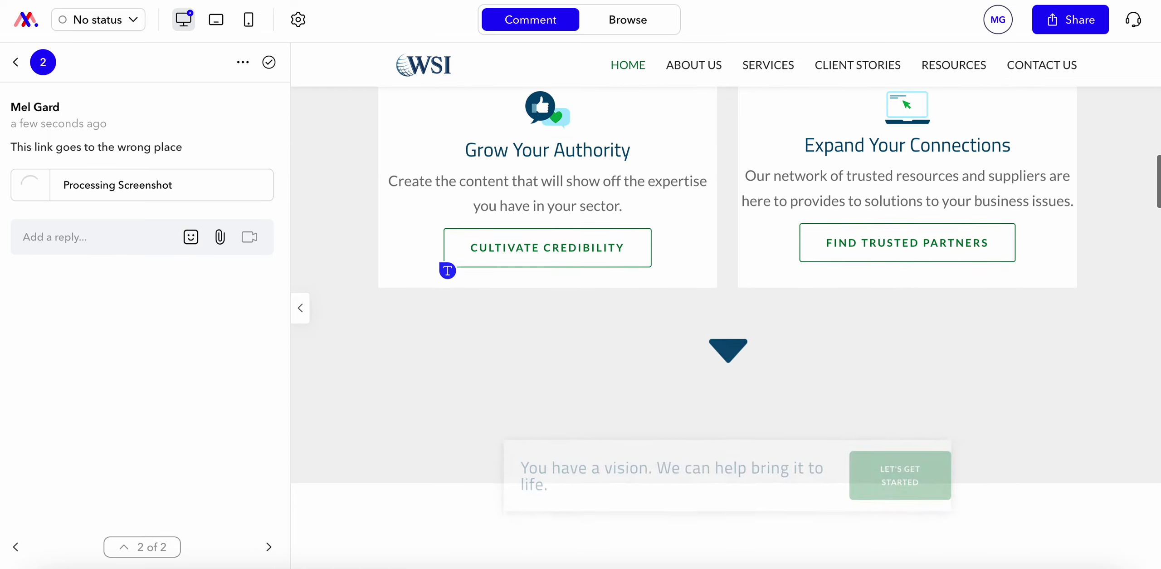
scroll(447, 271, down, 4)
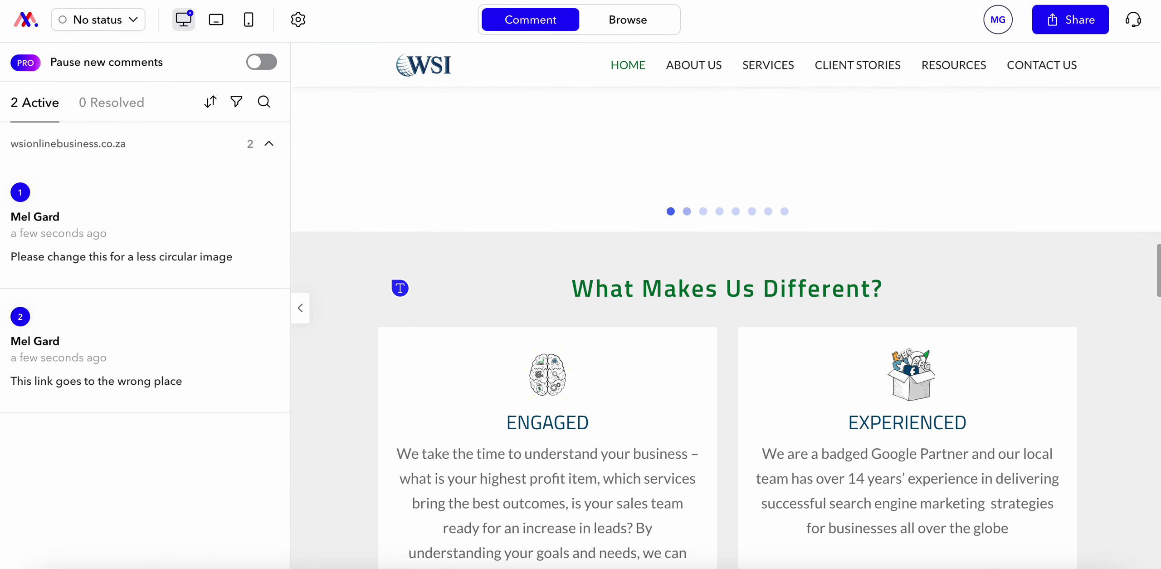
click(390, 278)
text(C)
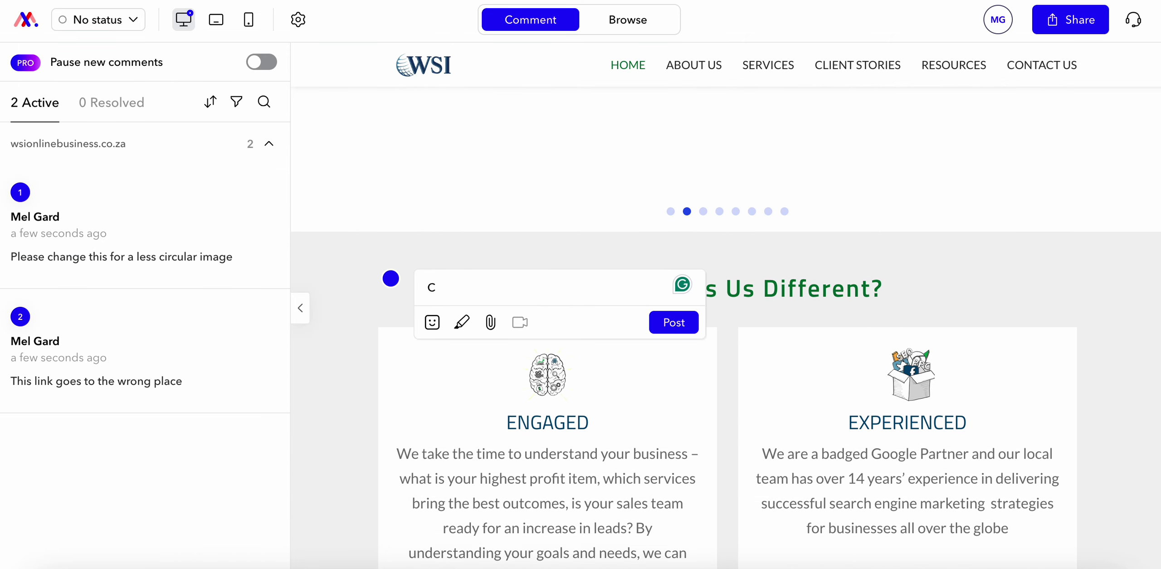
text(hange the backgr)
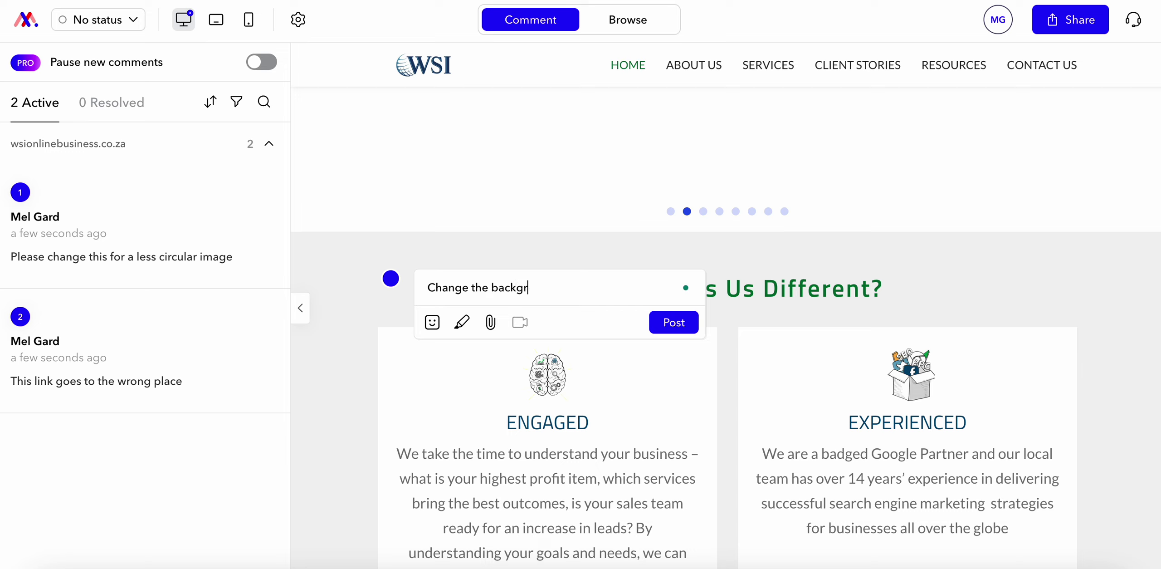
text(ound colour)
Set the comment's drawing colour to red and post the background colour comment.
click(462, 322)
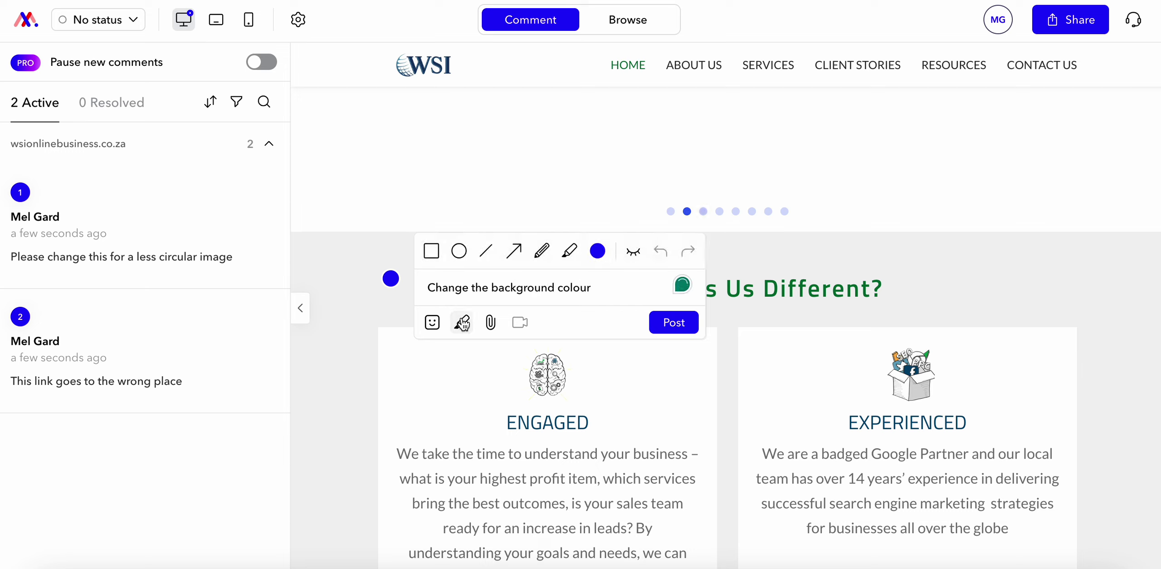
click(598, 251)
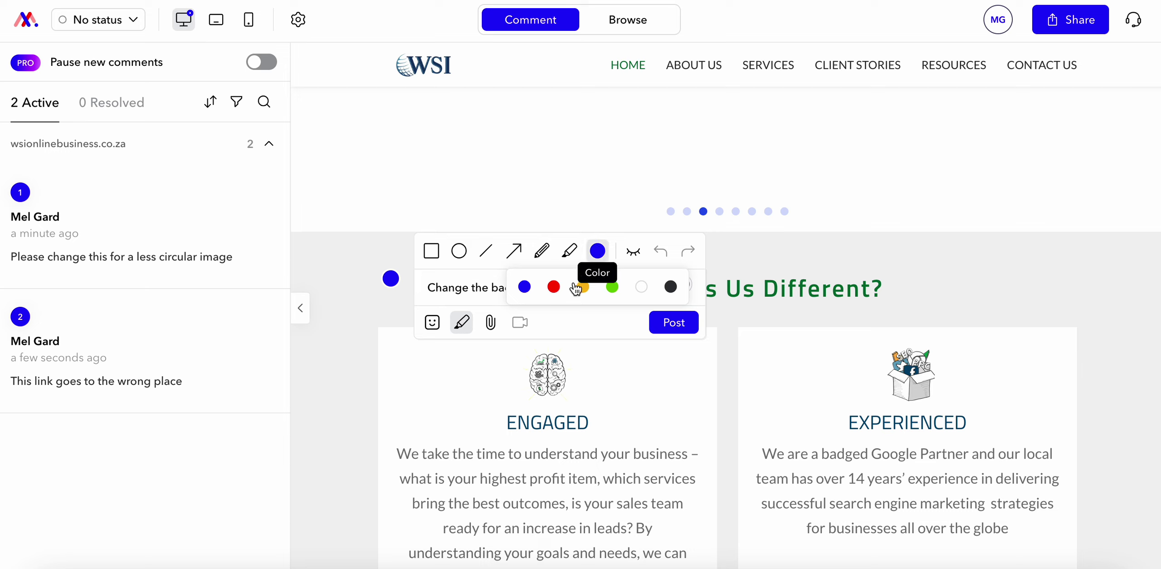
click(554, 286)
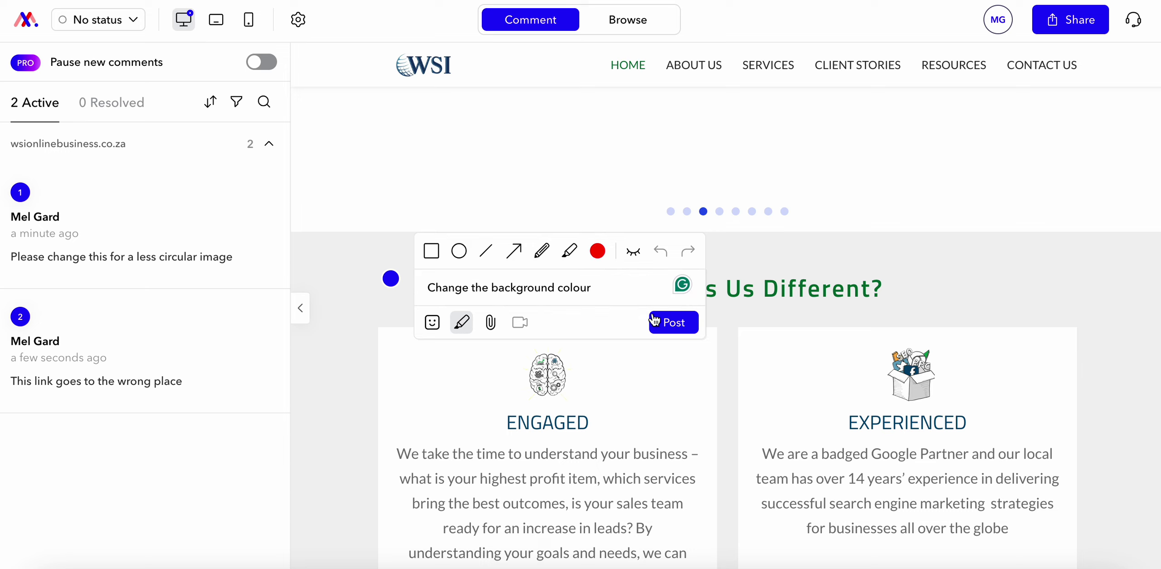
triple_click(567, 287)
click(599, 255)
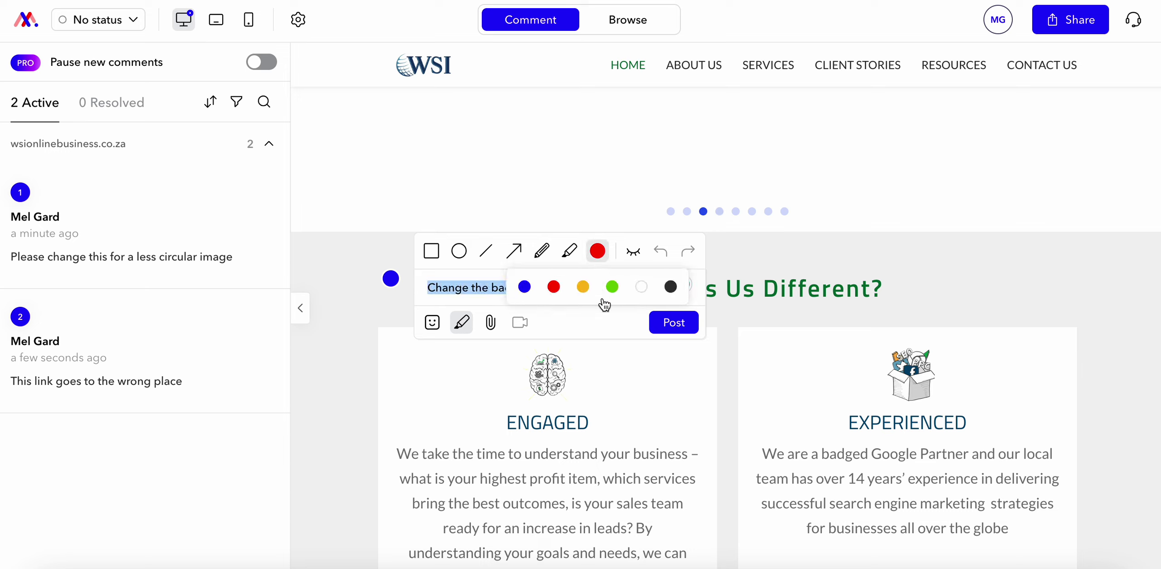
click(674, 321)
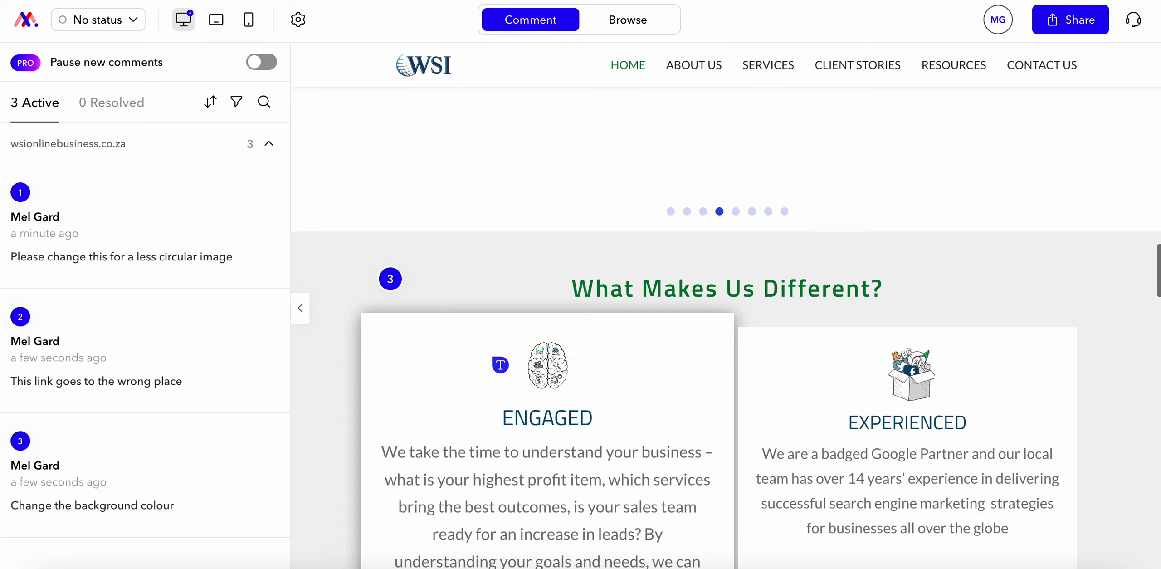
Switch to browsing mode and go to the site's Lead Generation & Sales service page.
scroll(501, 364, up, 10)
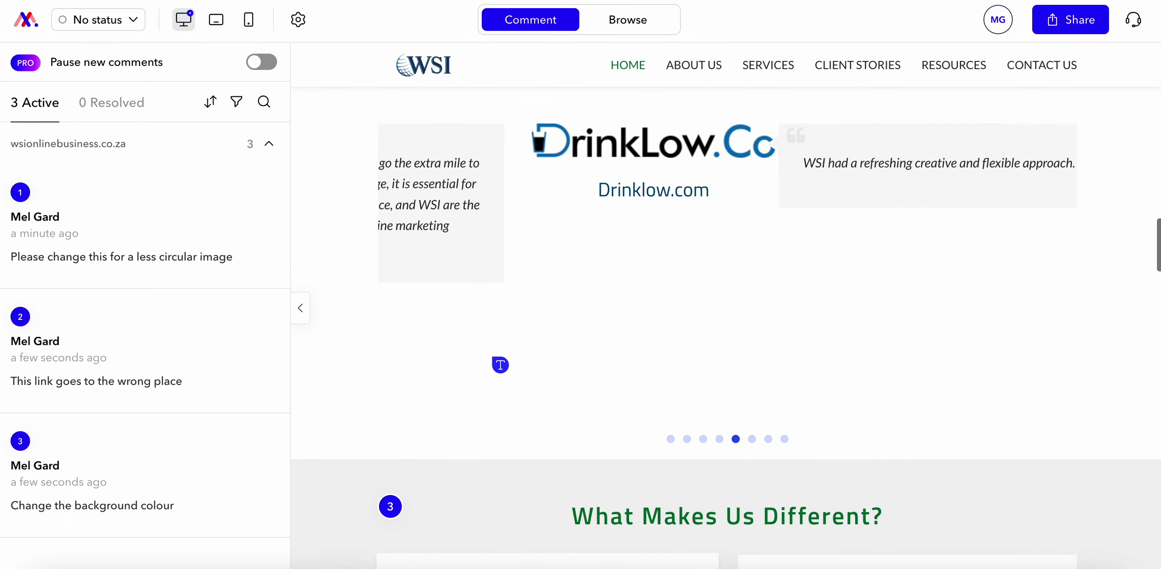
scroll(501, 365, up, 10)
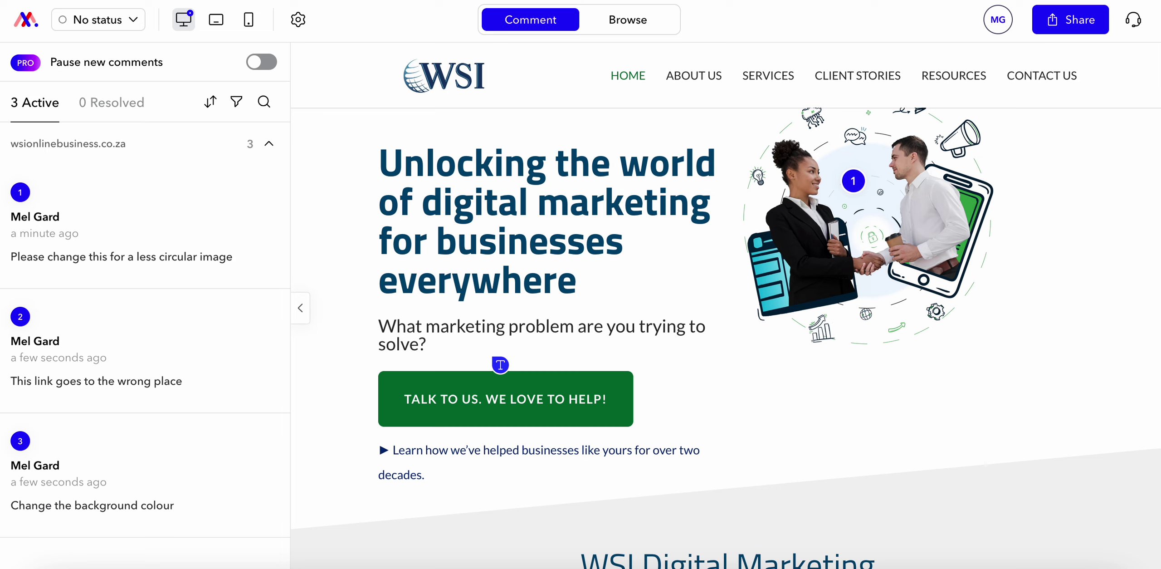
click(634, 28)
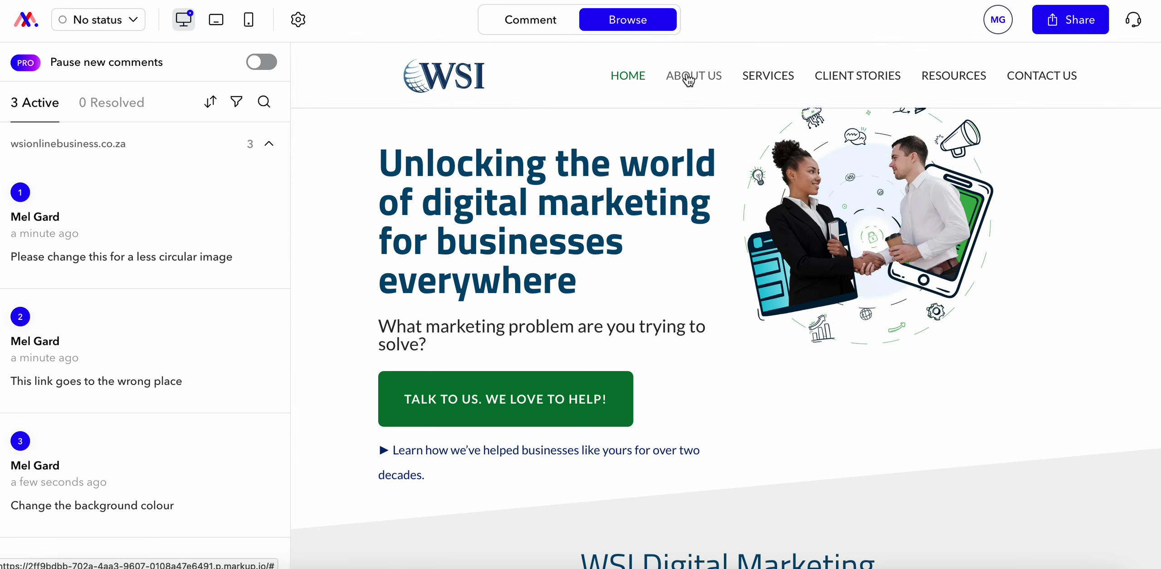
mouse_move(772, 78)
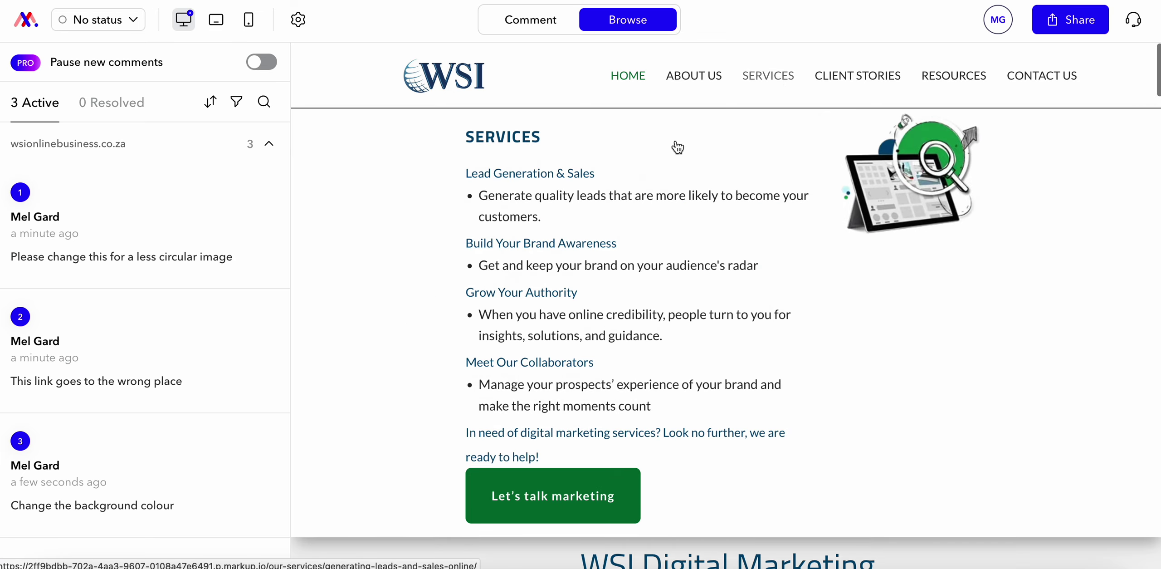
click(563, 176)
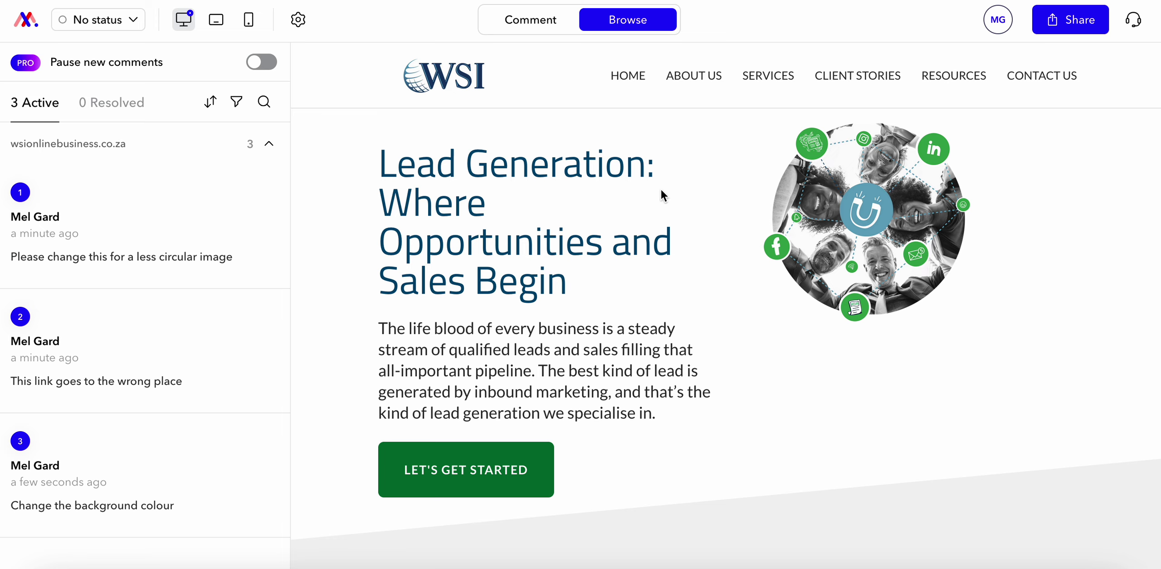
scroll(644, 138, down, 5)
click(643, 139)
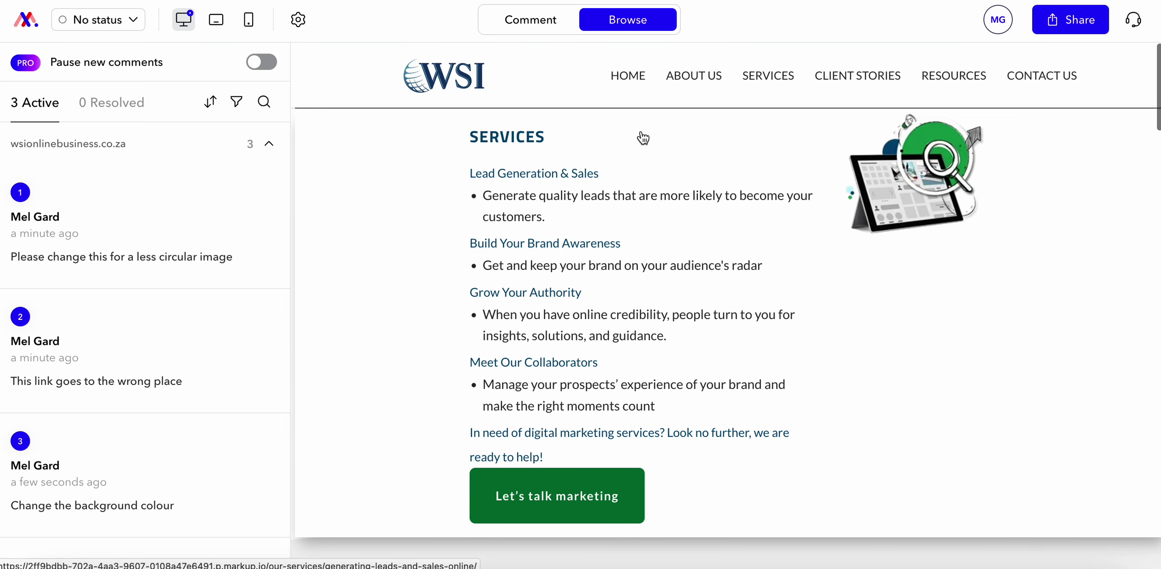
Return to commenting mode and post "This title is incorrect" on the Lead Generation page heading.
click(541, 26)
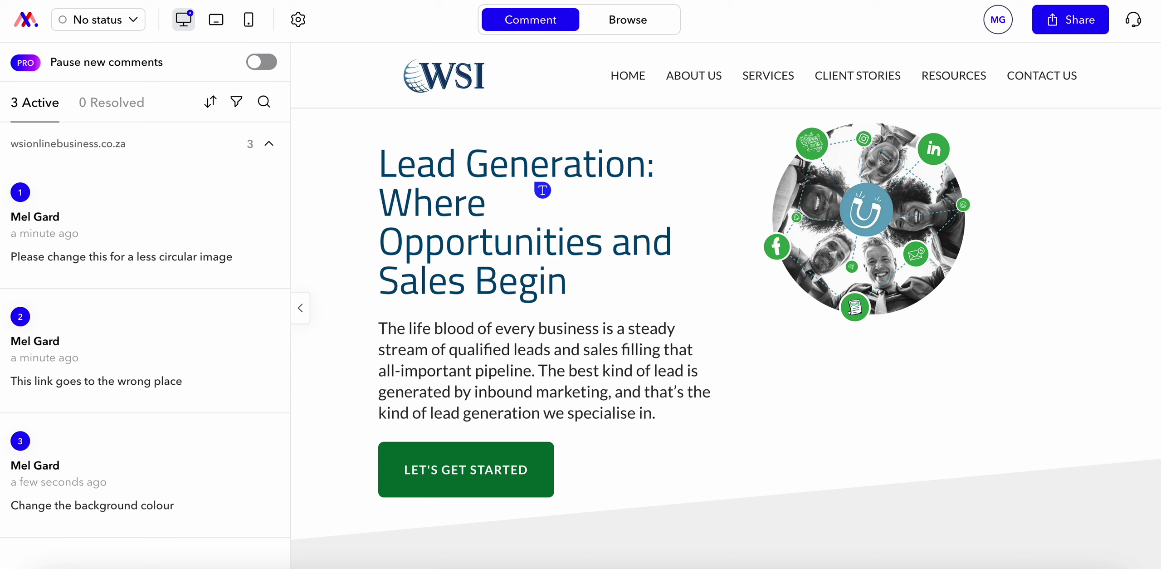
click(484, 209)
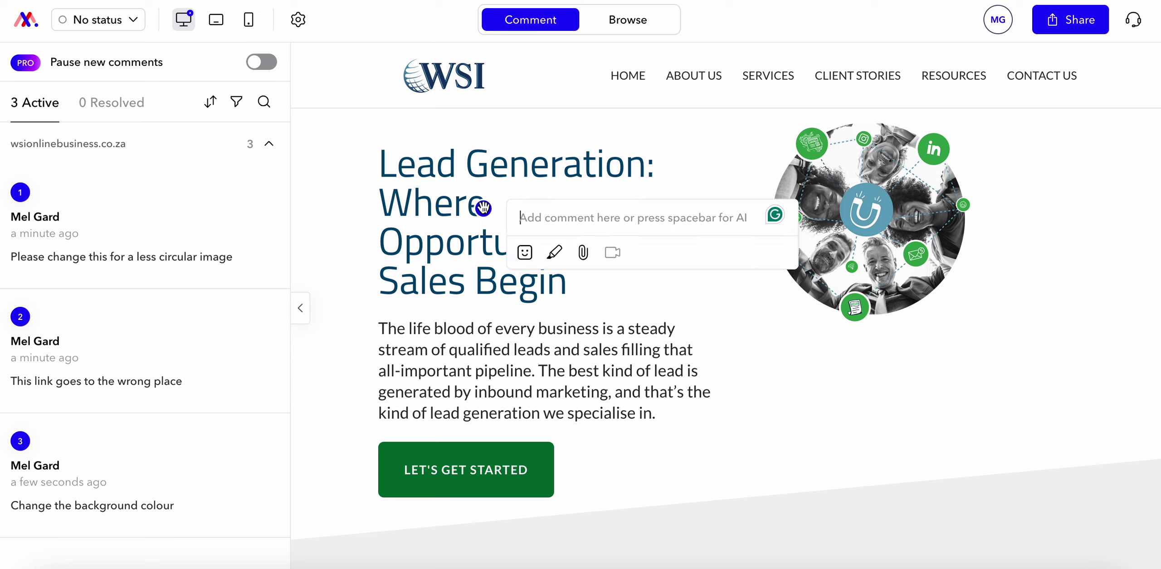
mouse_move(216, 190)
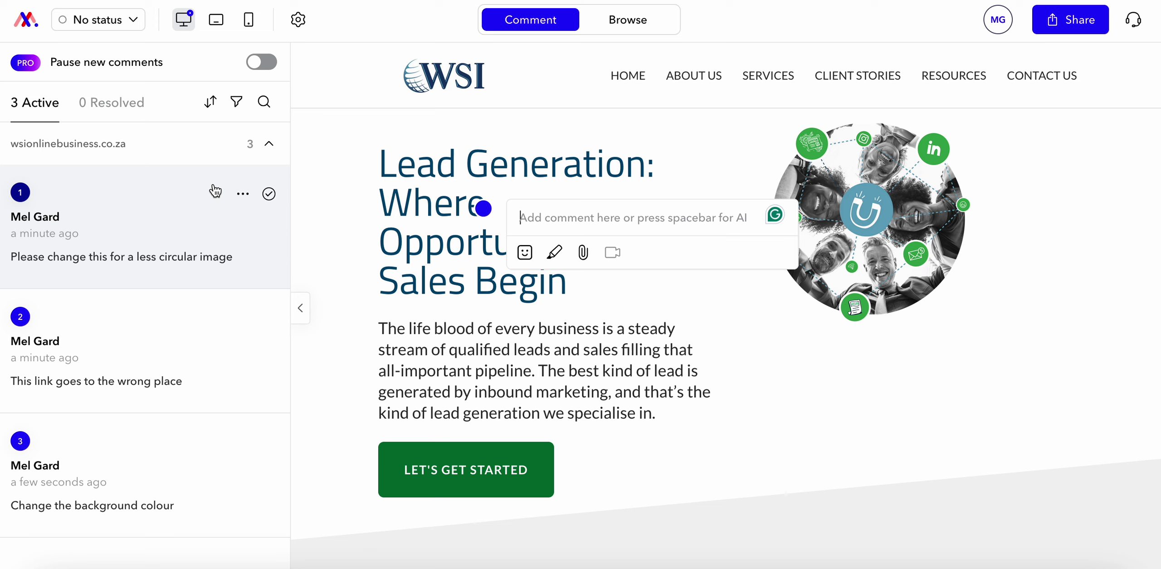
text(This title is incorrect)
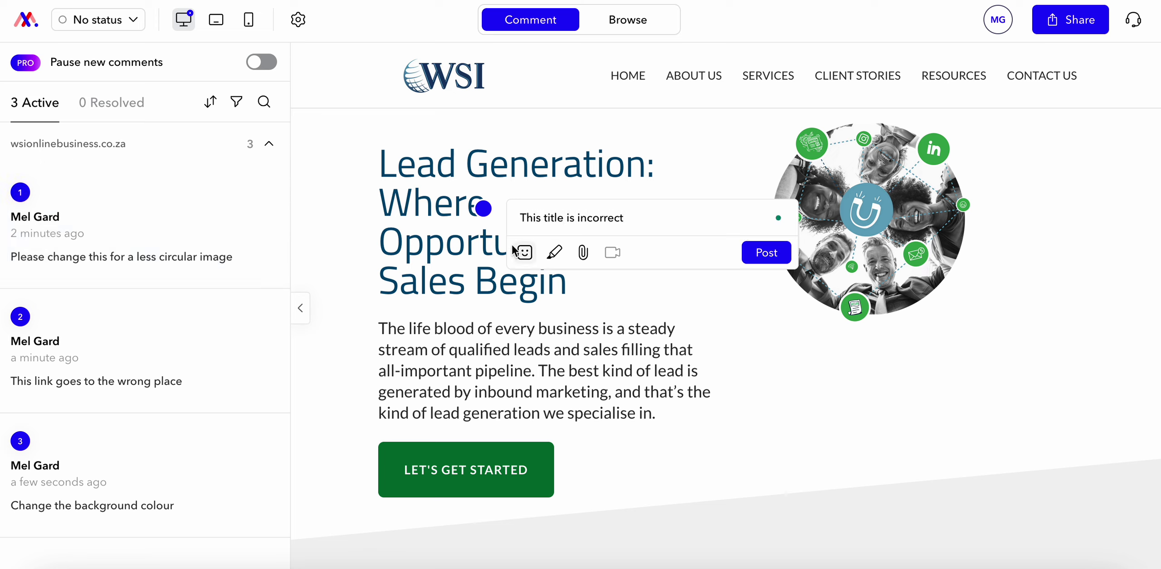
click(770, 252)
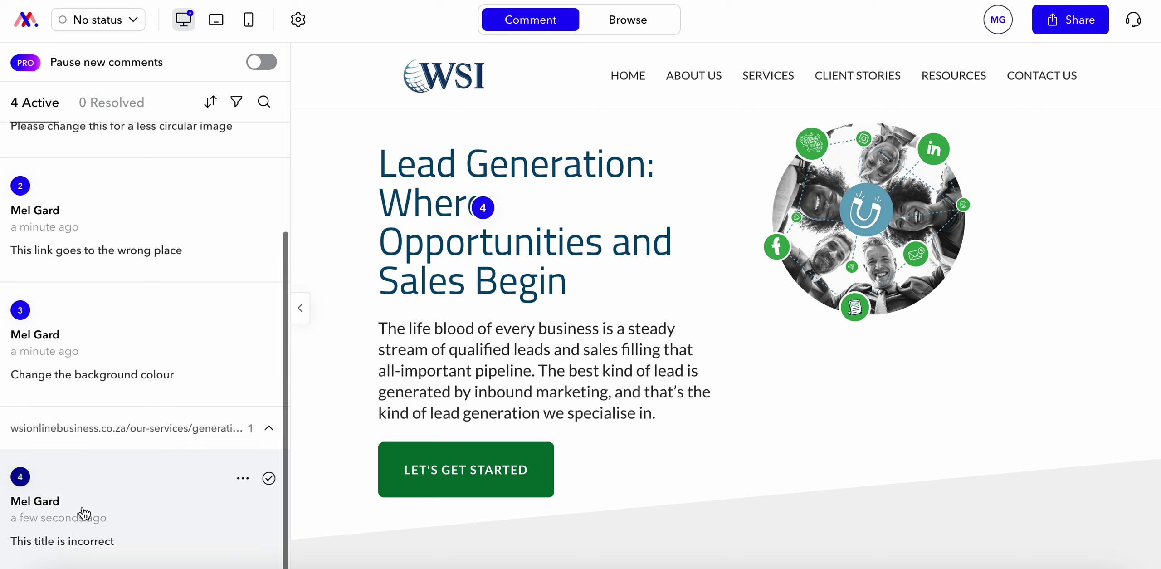
scroll(84, 512, up, 3)
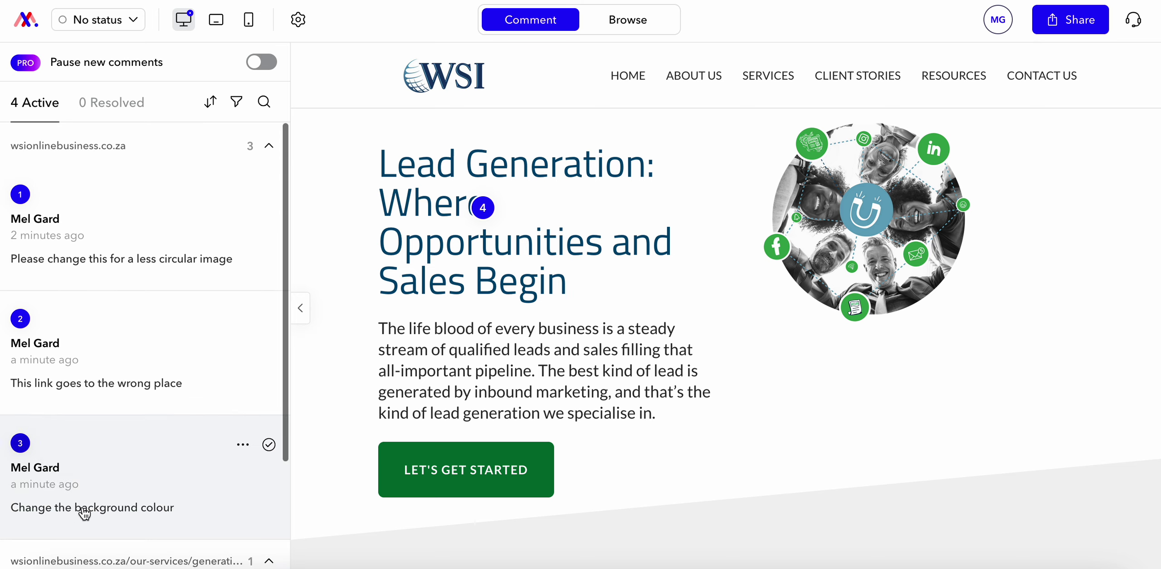